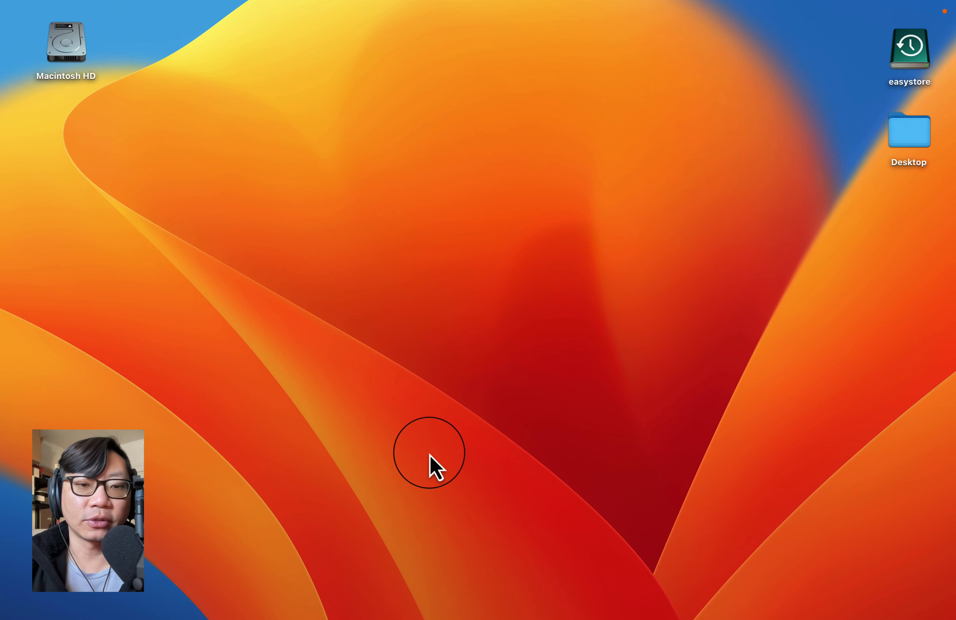
Step: Open a Finder window and jump to the Downloads folder with Option-Command-L
{"action": "mouse_move", "coordinate": [162, 616]}
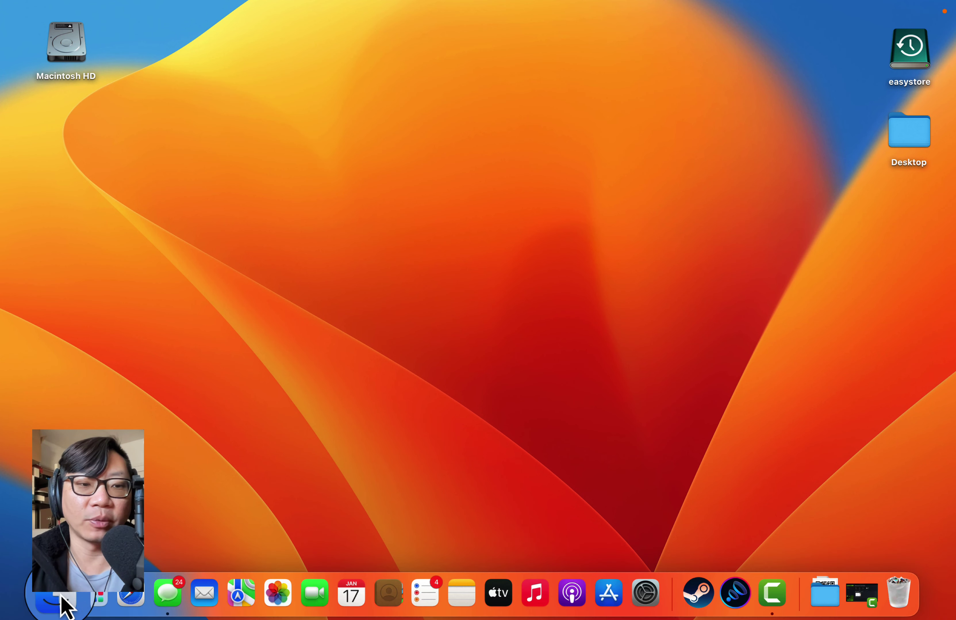
{"action": "left_click", "coordinate": [57, 604]}
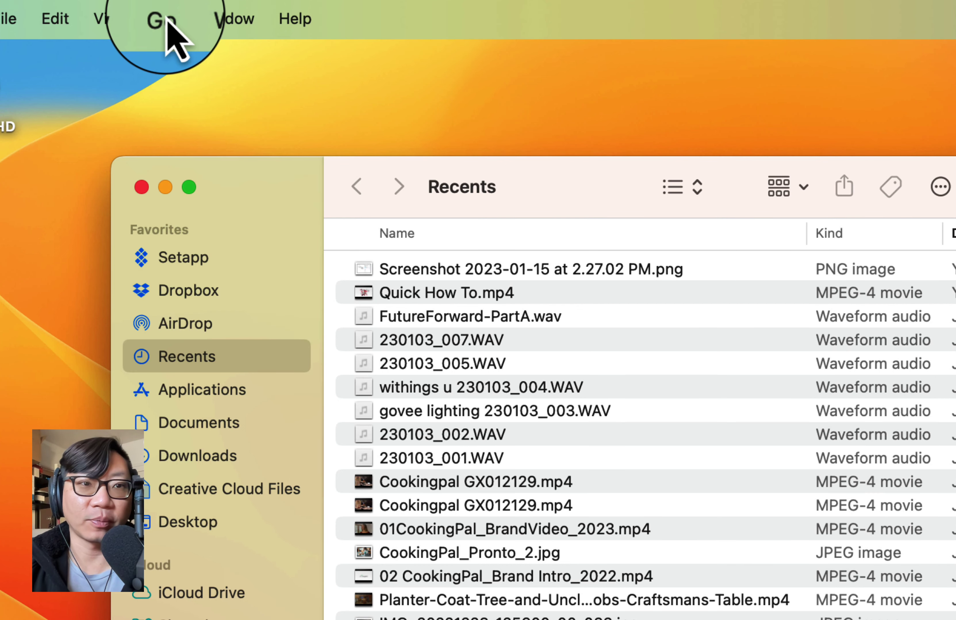
{"action": "left_click", "coordinate": [168, 23]}
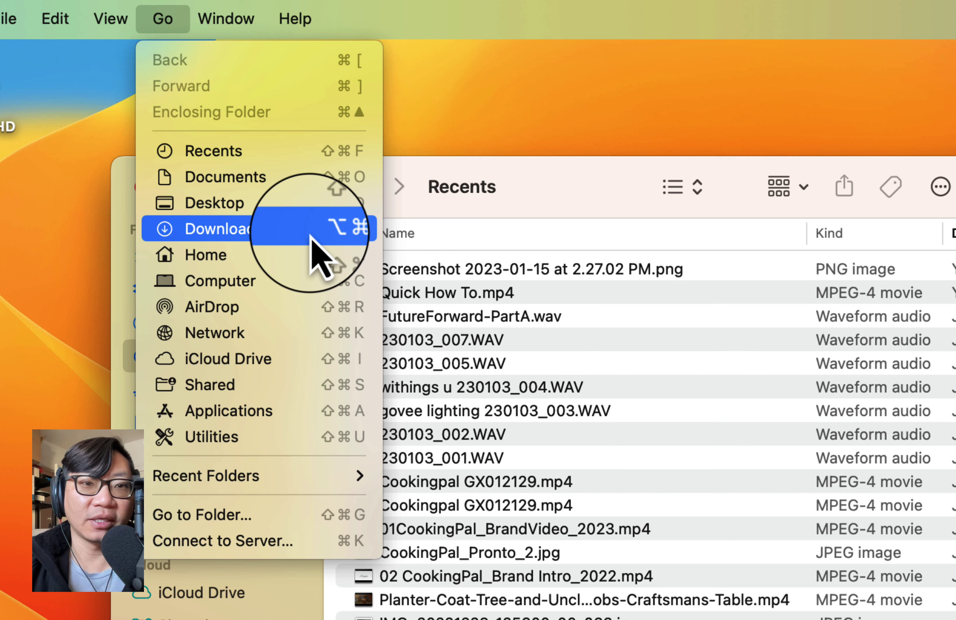
{"action": "key", "text": "alt+super+l"}
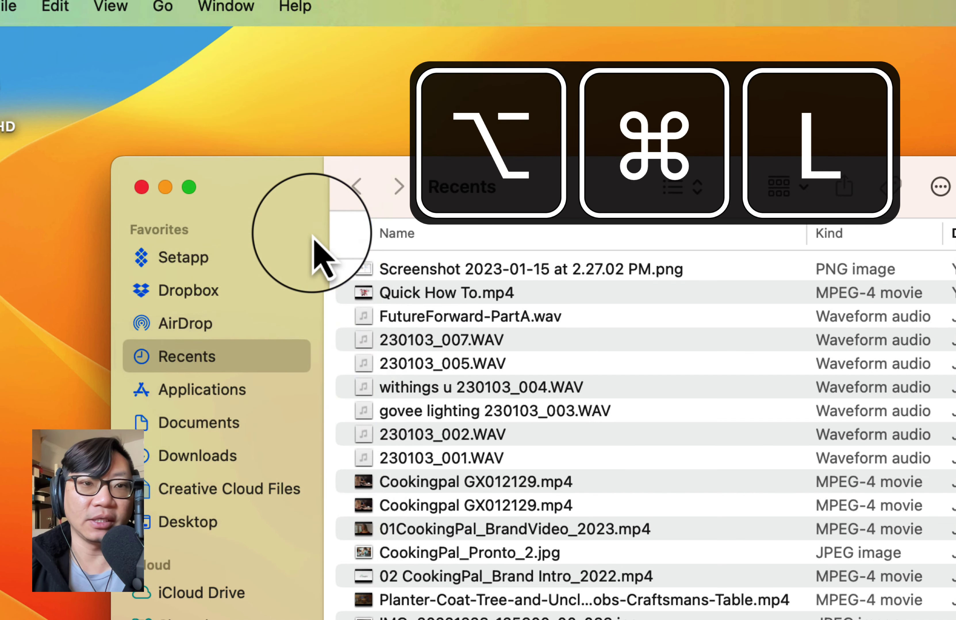
{"action": "left_click", "coordinate": [182, 23]}
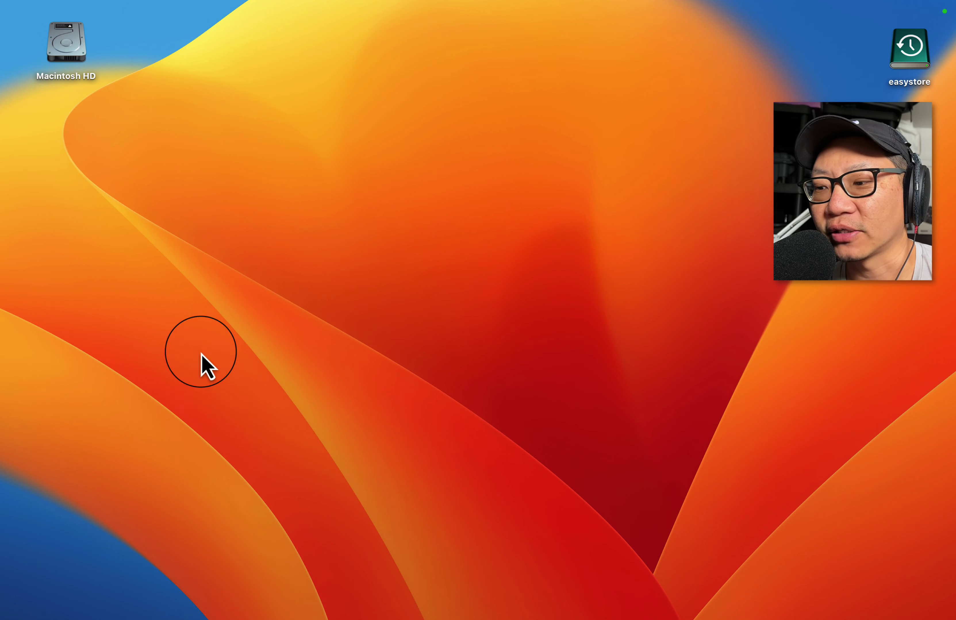
Step: Open a new Finder window and show the Setapp folder's apps from the sidebar
{"action": "mouse_move", "coordinate": [133, 602]}
{"action": "left_click", "coordinate": [57, 606]}
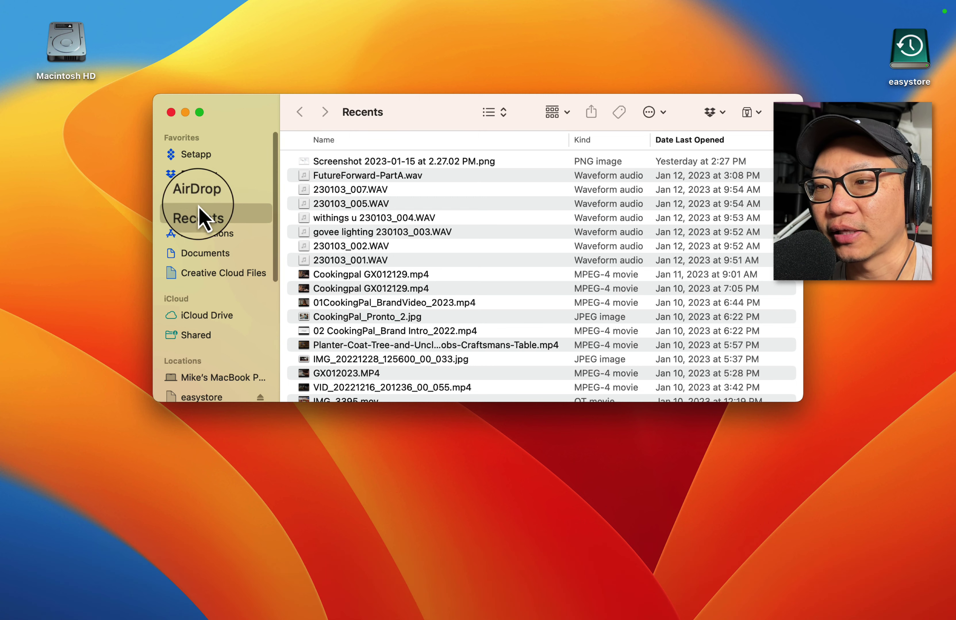
{"action": "left_click", "coordinate": [196, 156]}
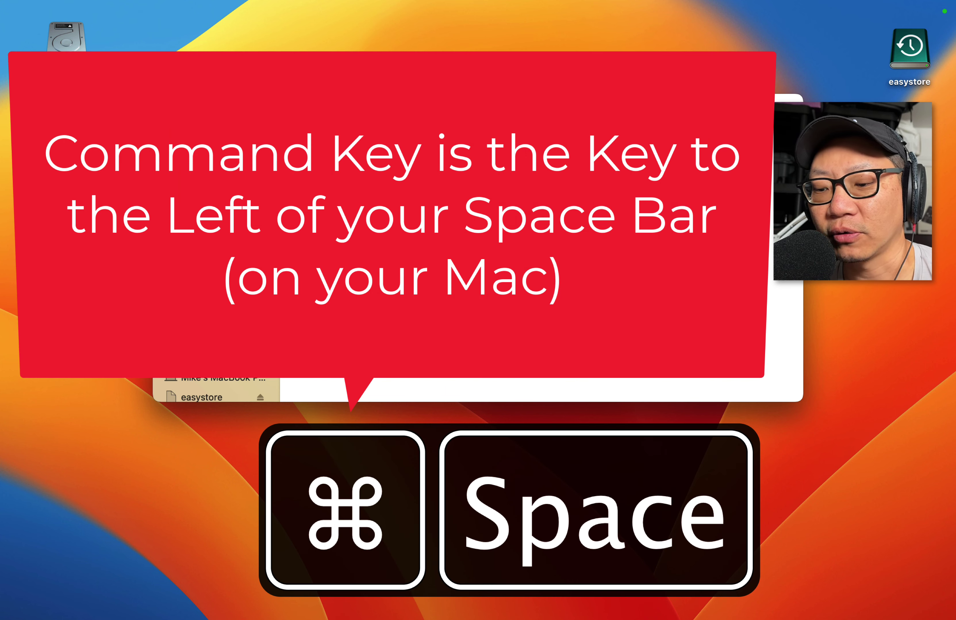
Step: Search Spotlight for 'downloads' and open the Downloads folder top hit in Finder
{"action": "key", "text": "super+space"}
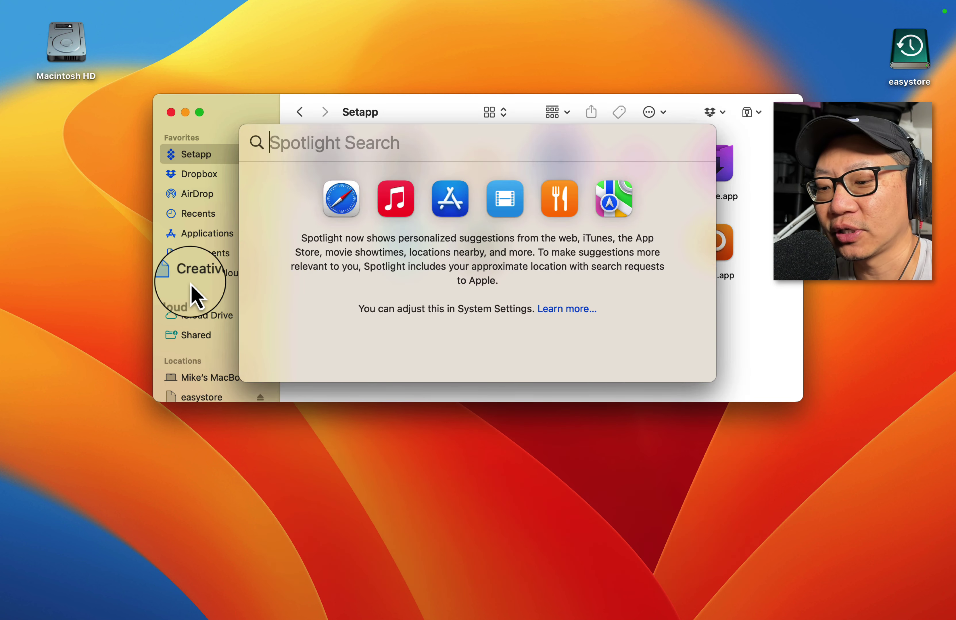
{"action": "type", "text": "downloads"}
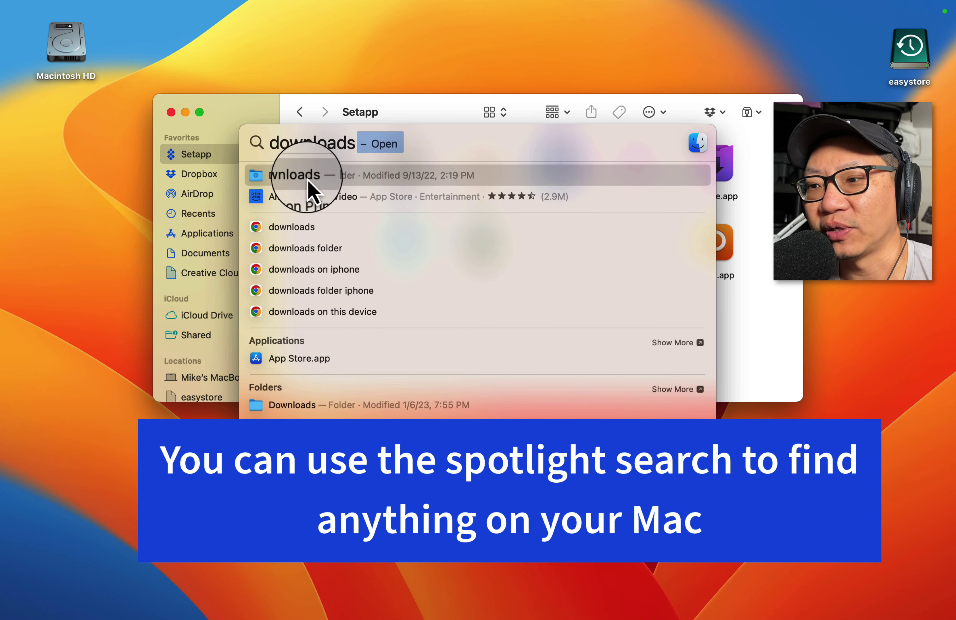
{"action": "left_click", "coordinate": [299, 177]}
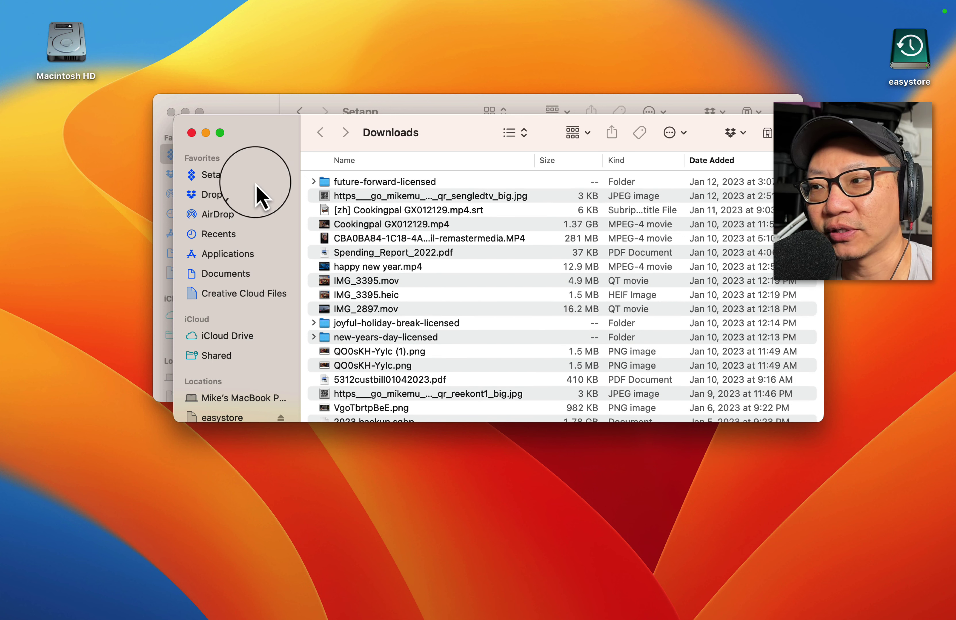
Step: Bring Finder to the front and open Finder Settings from the Finder menu
{"action": "mouse_move", "coordinate": [38, 12]}
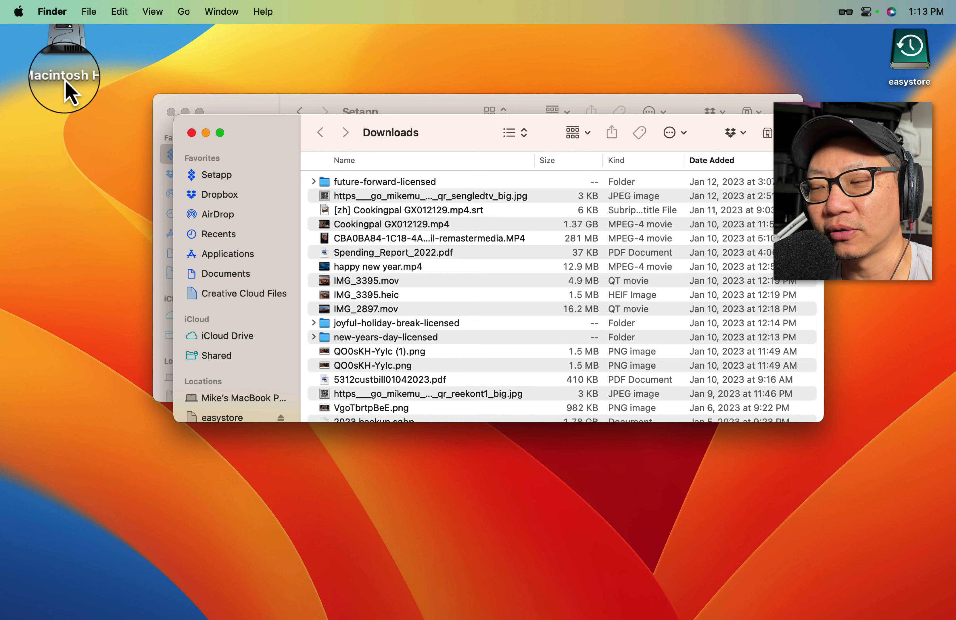
{"action": "left_click", "coordinate": [75, 320]}
{"action": "left_click", "coordinate": [65, 609]}
{"action": "left_click", "coordinate": [56, 16]}
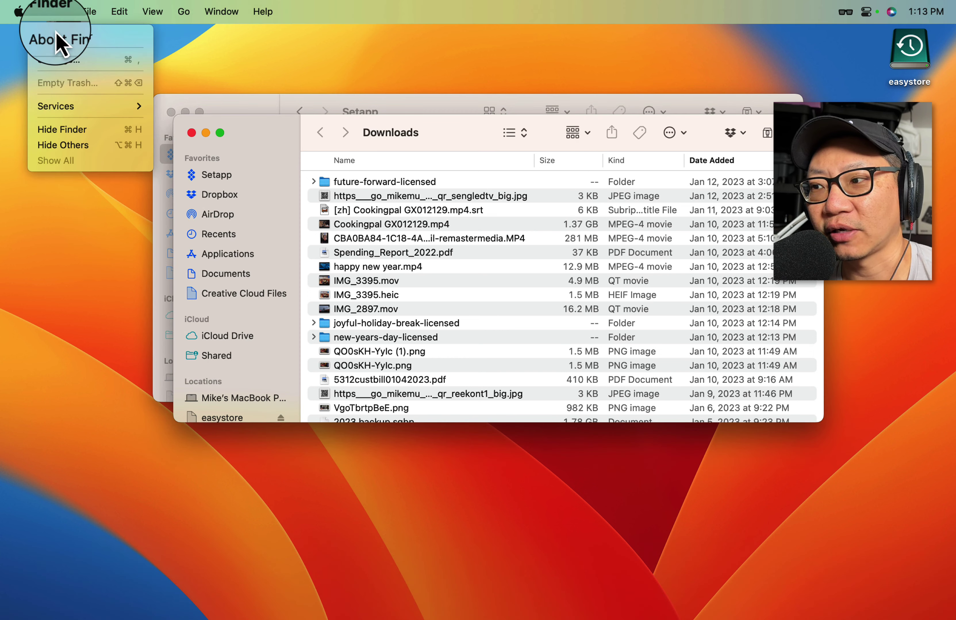
{"action": "left_click", "coordinate": [62, 75]}
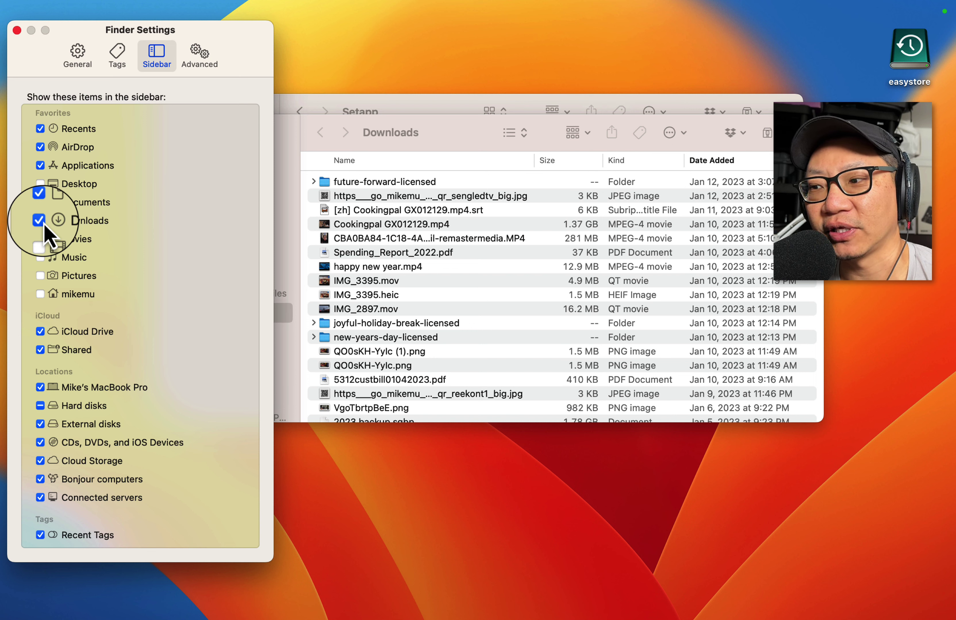
Step: Tick Desktop in the sidebar settings and drag Downloads near the top of the favorites
{"action": "left_click", "coordinate": [40, 184]}
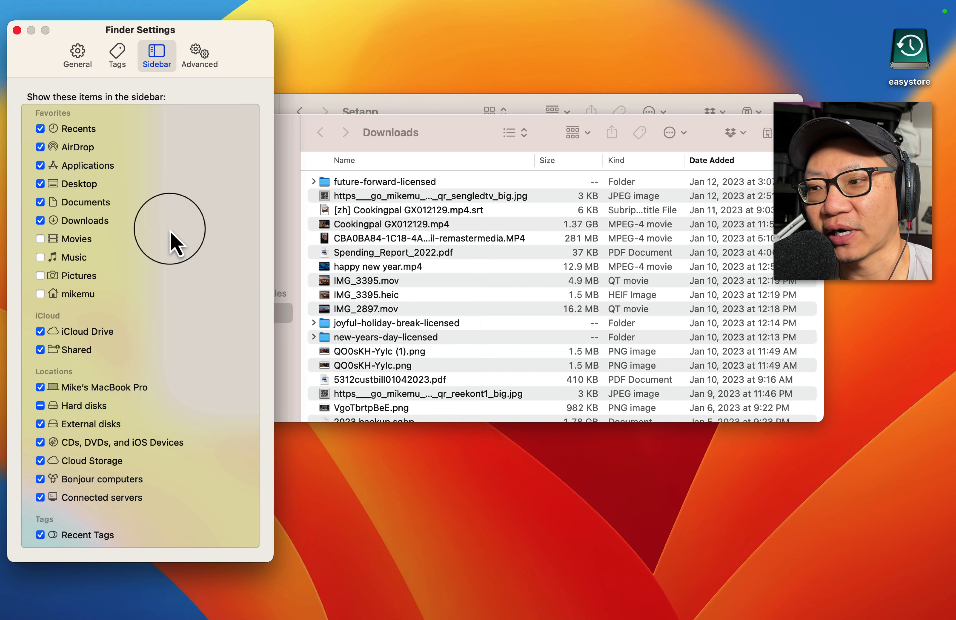
{"action": "left_click_drag", "start_coordinate": [455, 144], "coordinate": [540, 154]}
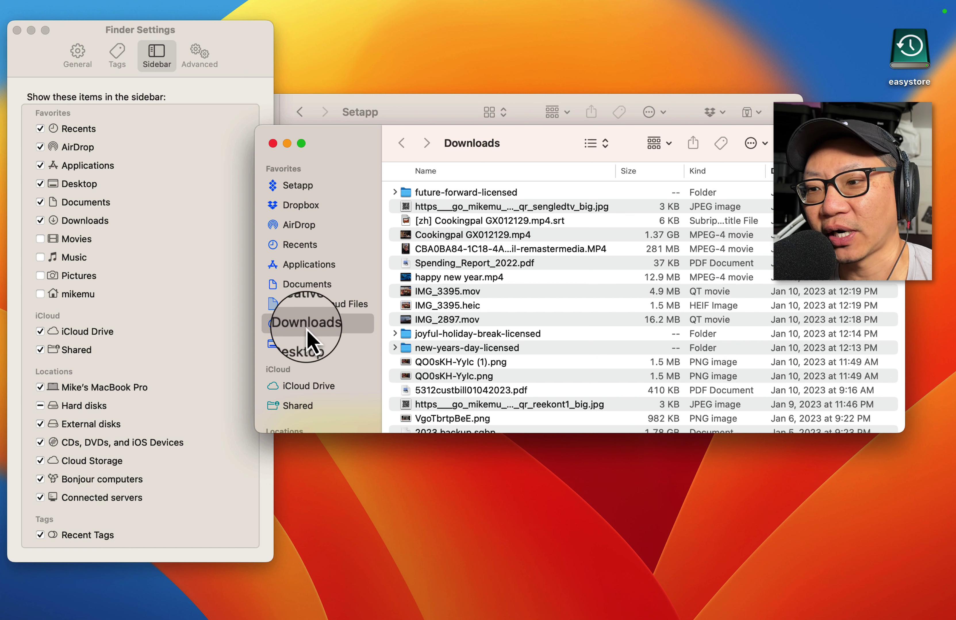
{"action": "left_click_drag", "start_coordinate": [286, 340], "coordinate": [298, 230]}
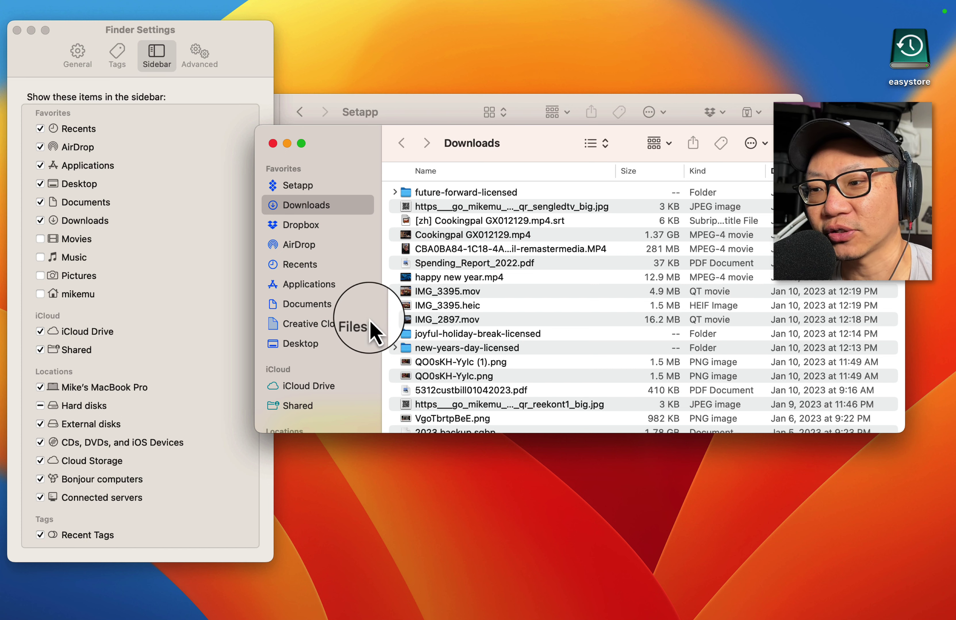
{"action": "scroll", "coordinate": [338, 282], "scroll_direction": "down", "scroll_amount": 5}
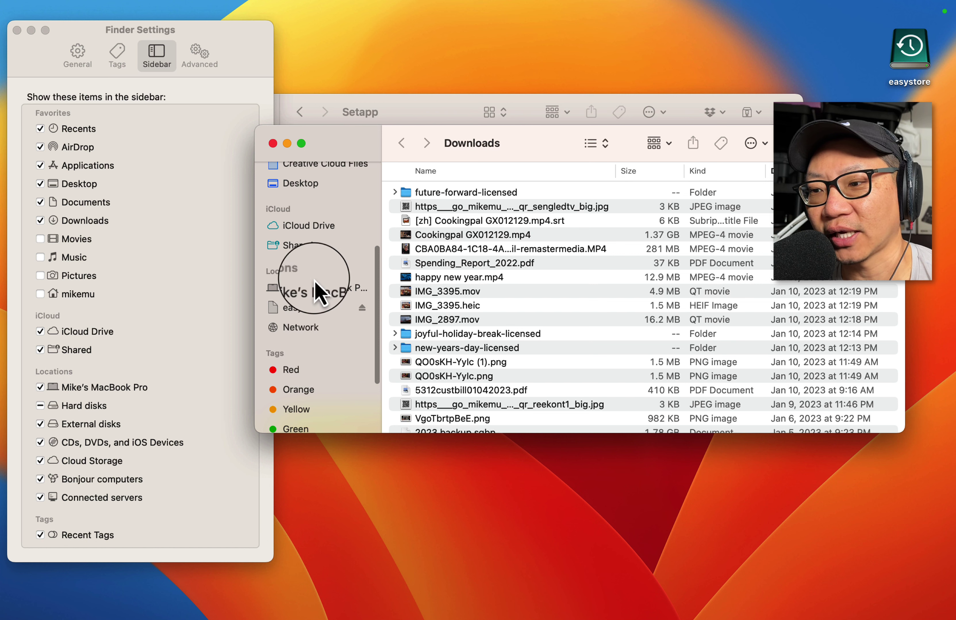
{"action": "scroll", "coordinate": [321, 295], "scroll_direction": "down", "scroll_amount": 3}
{"action": "scroll", "coordinate": [321, 293], "scroll_direction": "up", "scroll_amount": 10}
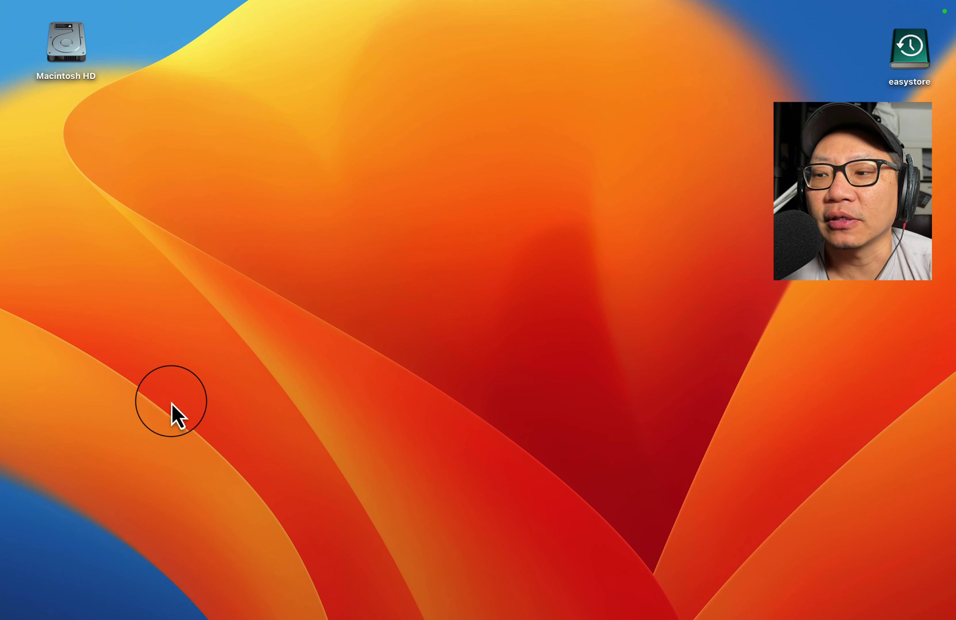
Step: Open a new Finder window and drag Downloads below Documents in the sidebar favorites
{"action": "left_click", "coordinate": [56, 603]}
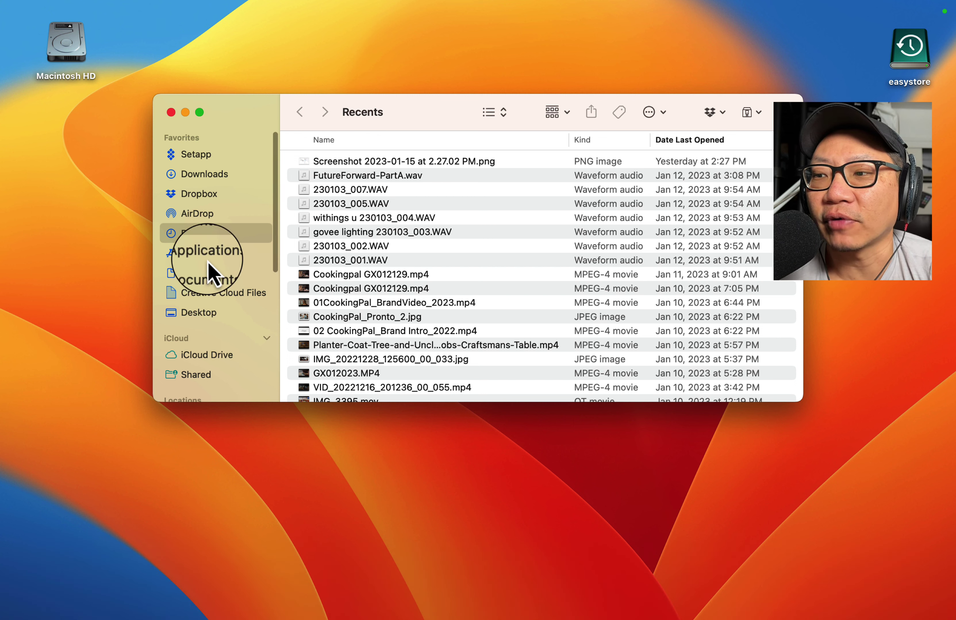
{"action": "left_click_drag", "start_coordinate": [204, 175], "coordinate": [224, 277]}
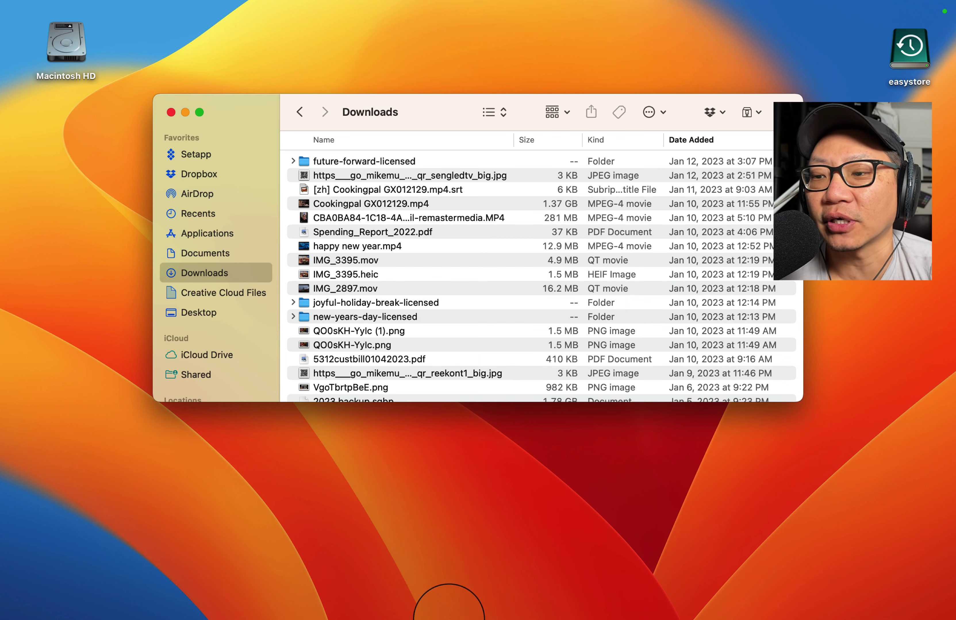
Step: Go to the VideoLAN site in Safari and download VLC 3.0.18 for macOS, allowing the download
{"action": "left_click", "coordinate": [121, 601]}
{"action": "type", "text": "vl"}
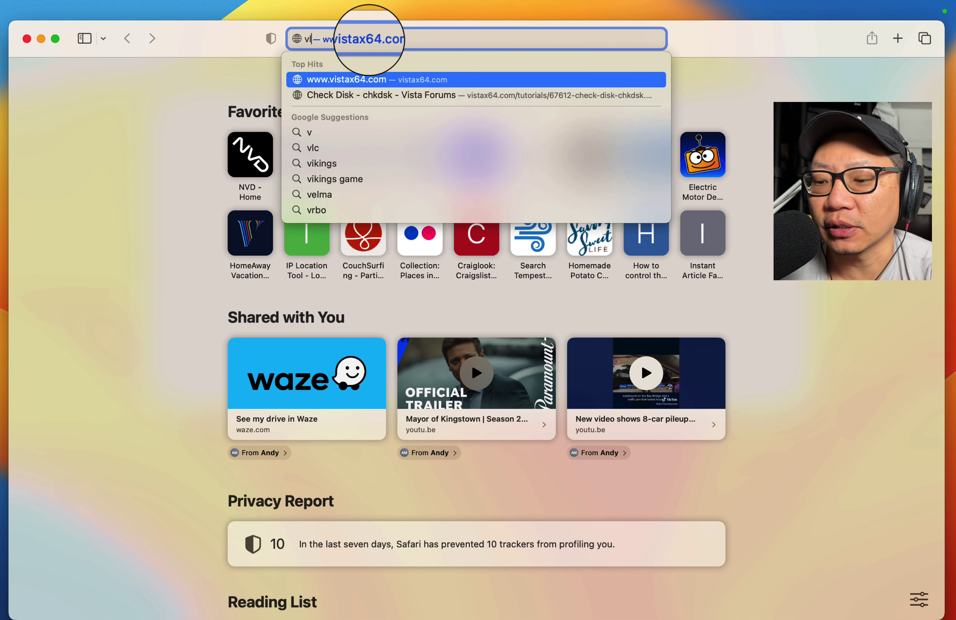
{"action": "type", "text": "c"}
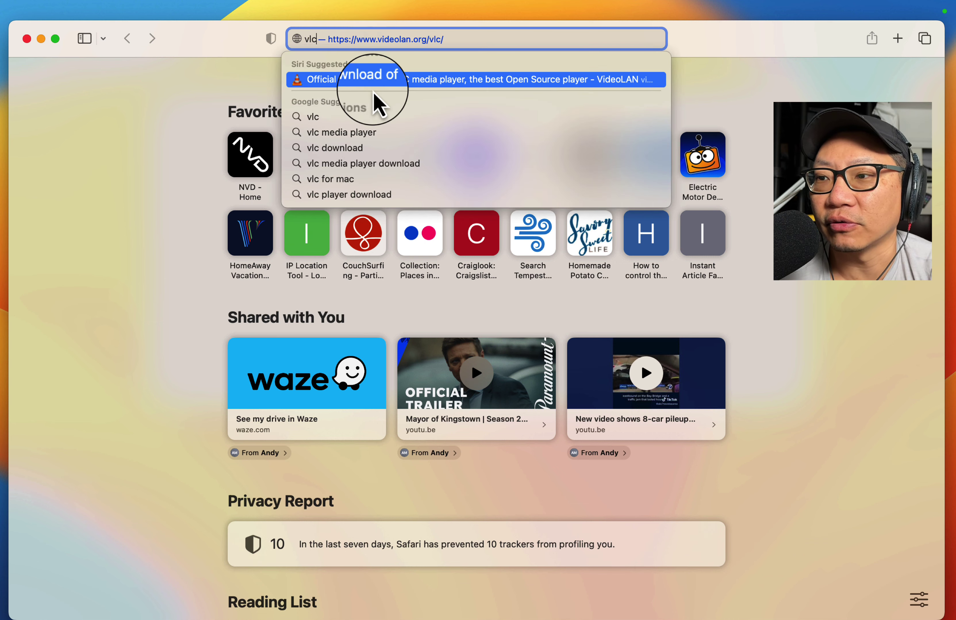
{"action": "left_click", "coordinate": [375, 80]}
{"action": "left_click", "coordinate": [522, 312]}
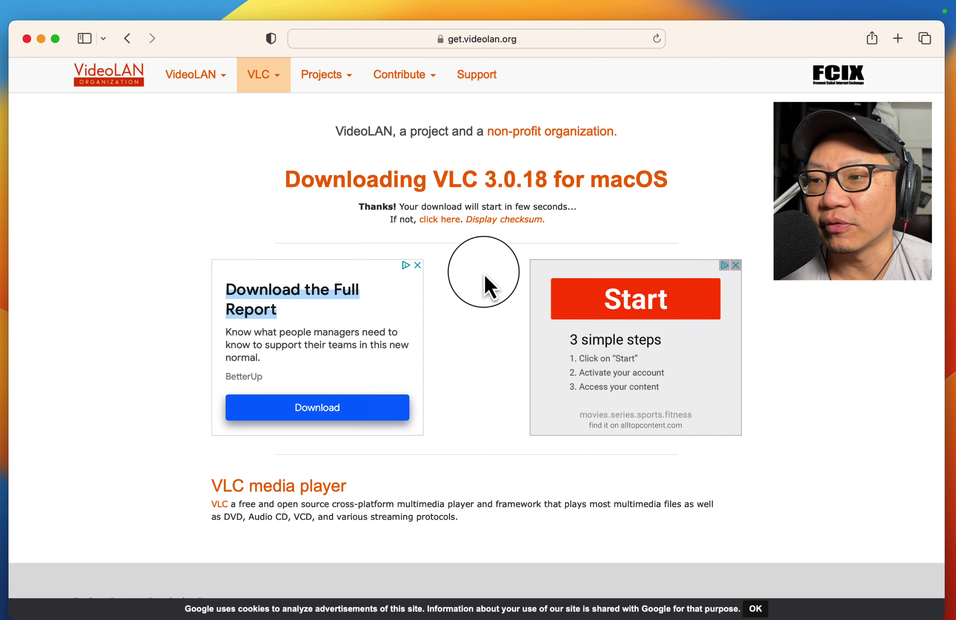
{"action": "left_click", "coordinate": [443, 225]}
{"action": "left_click", "coordinate": [600, 360]}
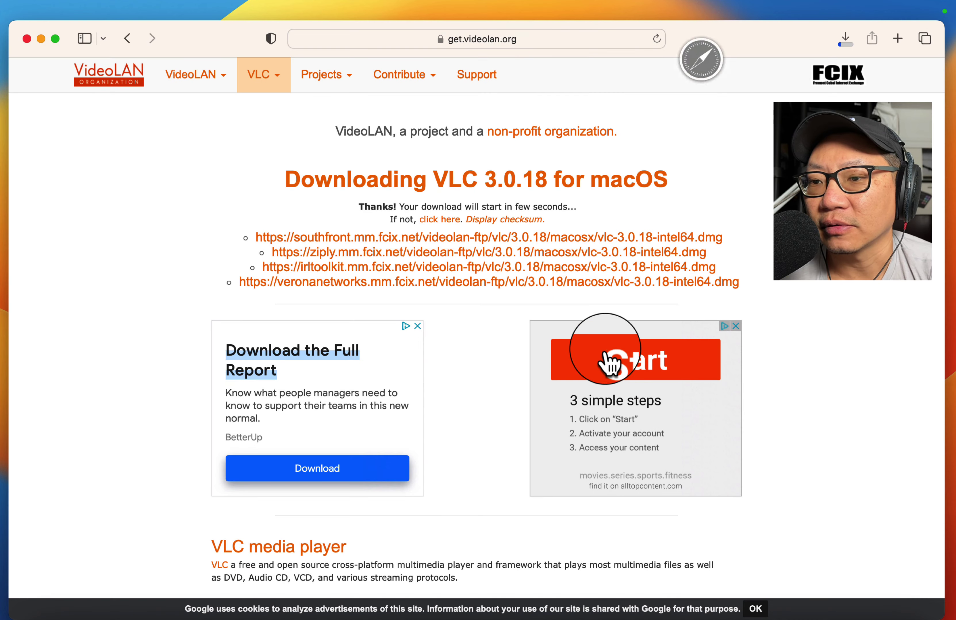
{"action": "mouse_move", "coordinate": [771, 616]}
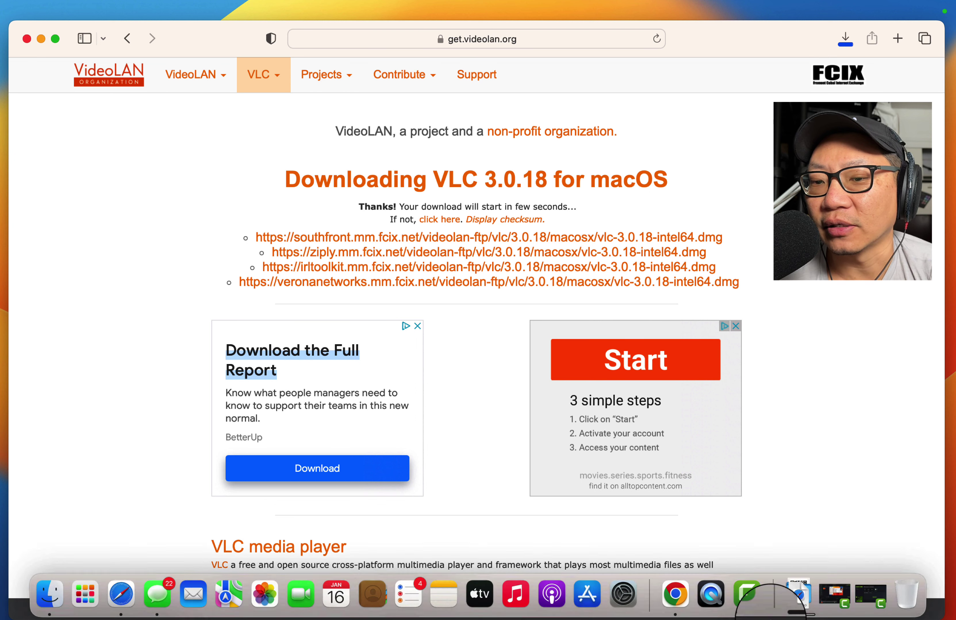
Step: Confirm vlc-3.0.18-intel64.dmg (54.4 MB) is in Downloads, close that window, and bring Chrome forward
{"action": "left_click", "coordinate": [800, 594]}
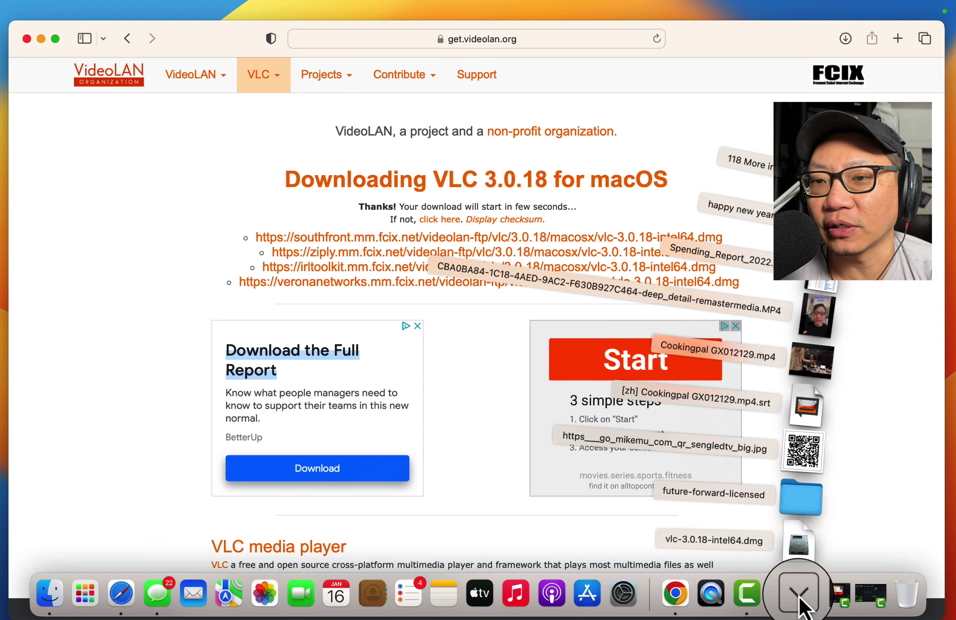
{"action": "left_click", "coordinate": [746, 163]}
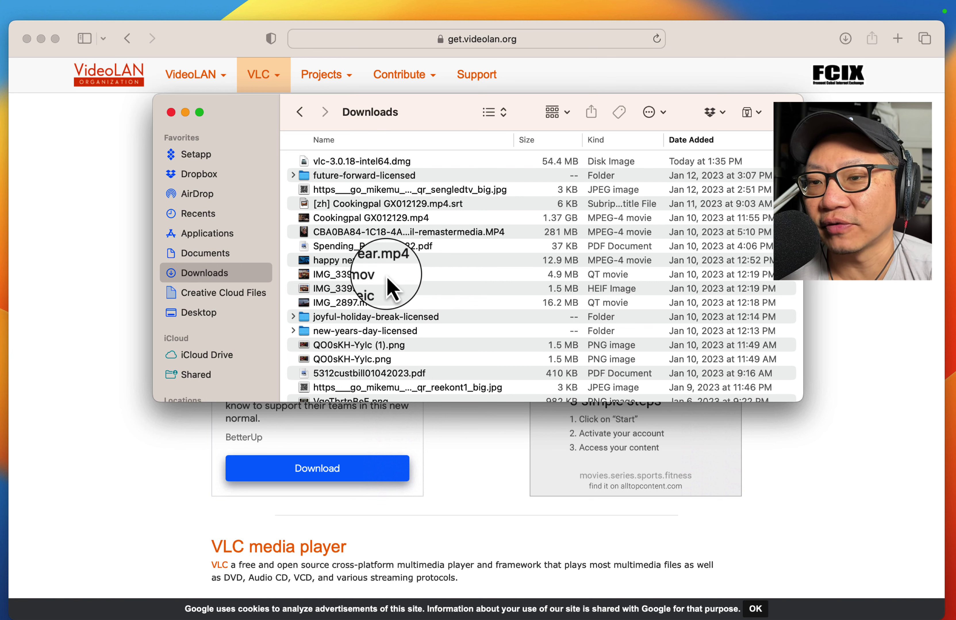
{"action": "scroll", "coordinate": [389, 288], "scroll_direction": "down", "scroll_amount": 10}
{"action": "scroll", "coordinate": [389, 288], "scroll_direction": "up", "scroll_amount": 10}
{"action": "left_click", "coordinate": [174, 114]}
{"action": "left_click", "coordinate": [678, 597]}
Step: Open Chrome's Downloads page from the three-dot menu, then close the Chrome window
{"action": "left_click", "coordinate": [930, 65]}
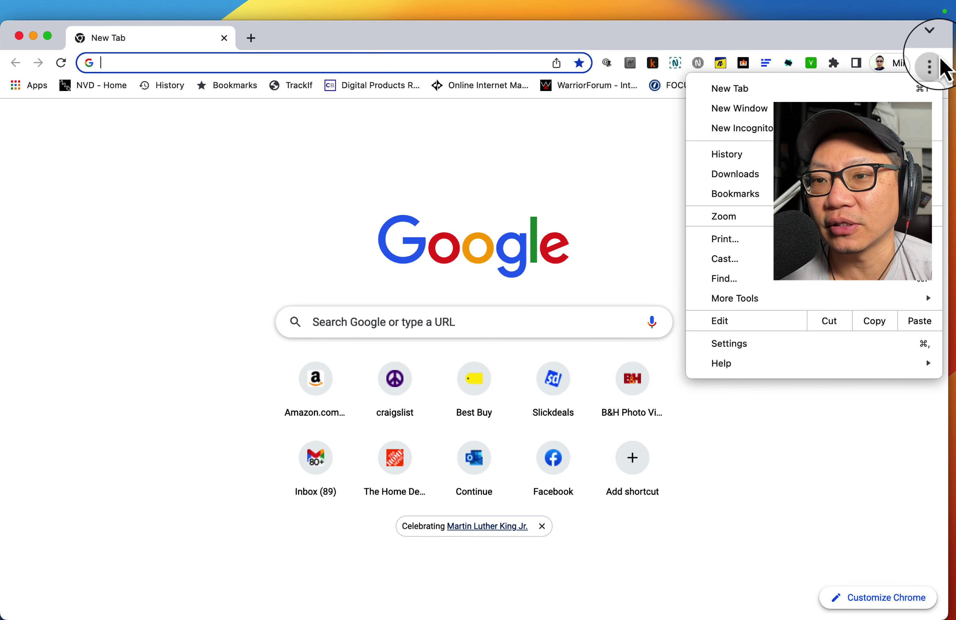
{"action": "left_click", "coordinate": [772, 173]}
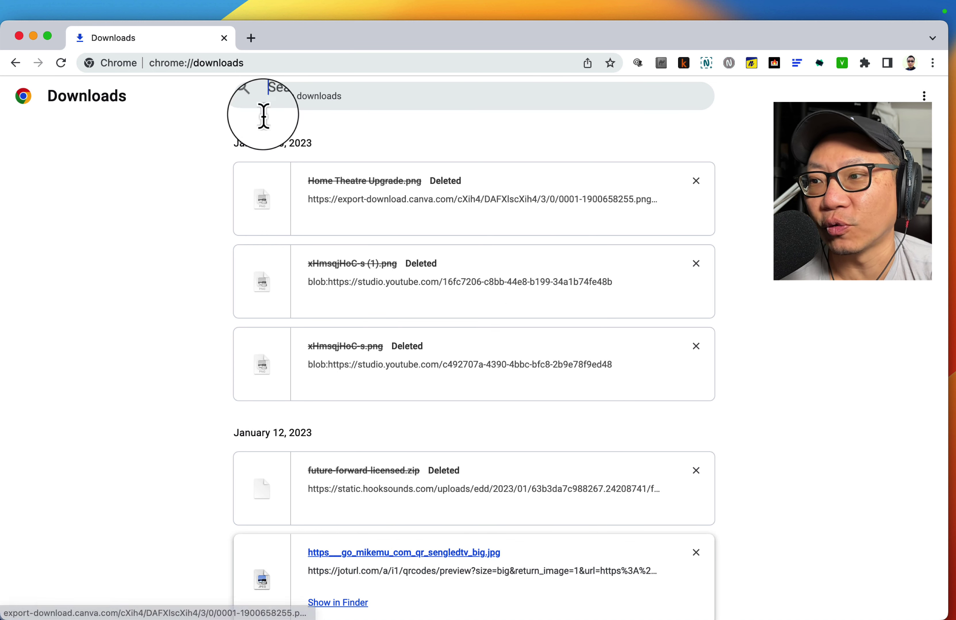
{"action": "left_click", "coordinate": [224, 38]}
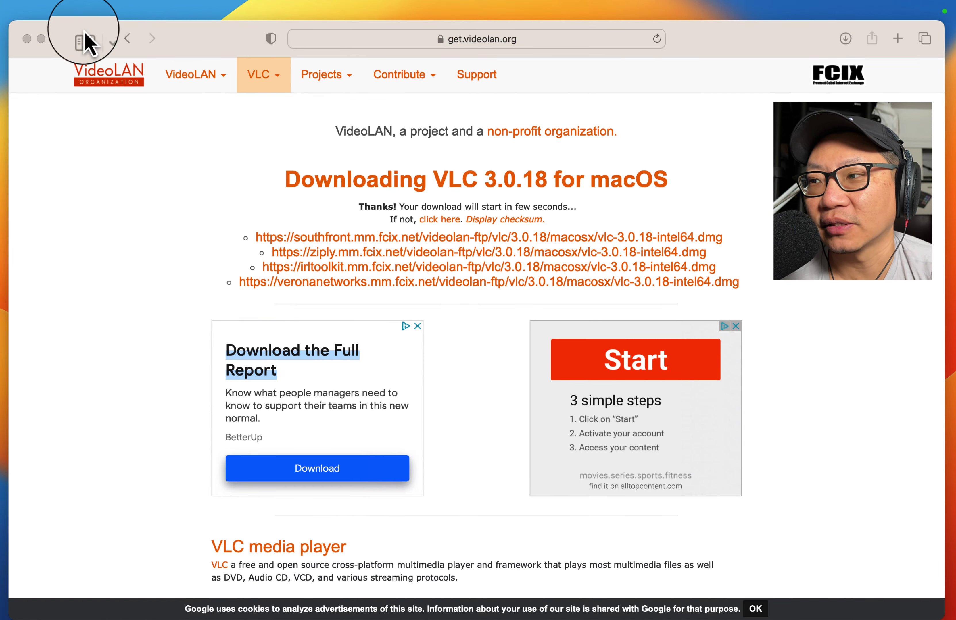
Step: Close Safari and show the Downloads folder in a new Finder window via the sidebar
{"action": "left_click", "coordinate": [27, 40]}
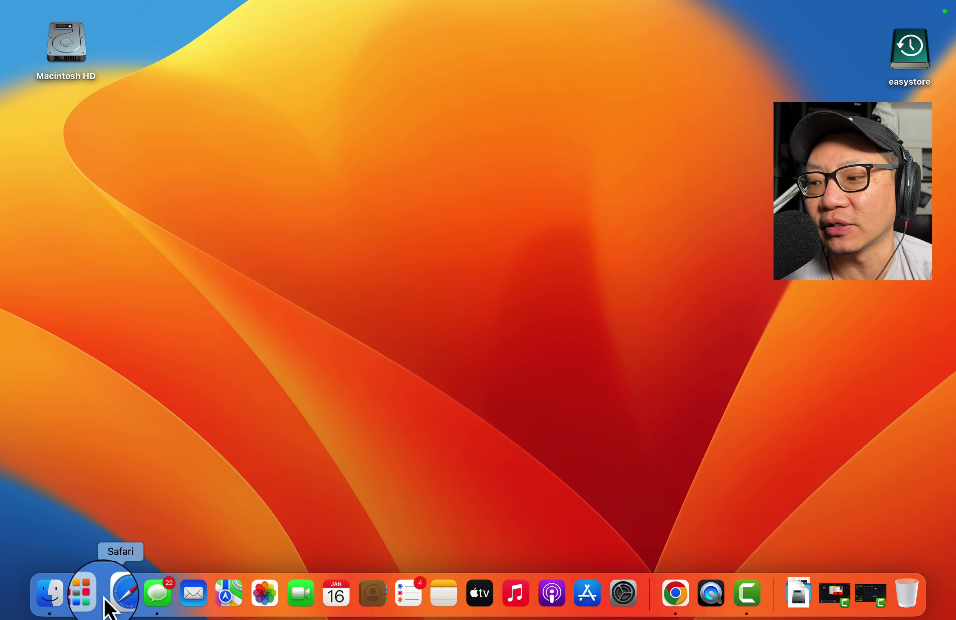
{"action": "left_click", "coordinate": [50, 599]}
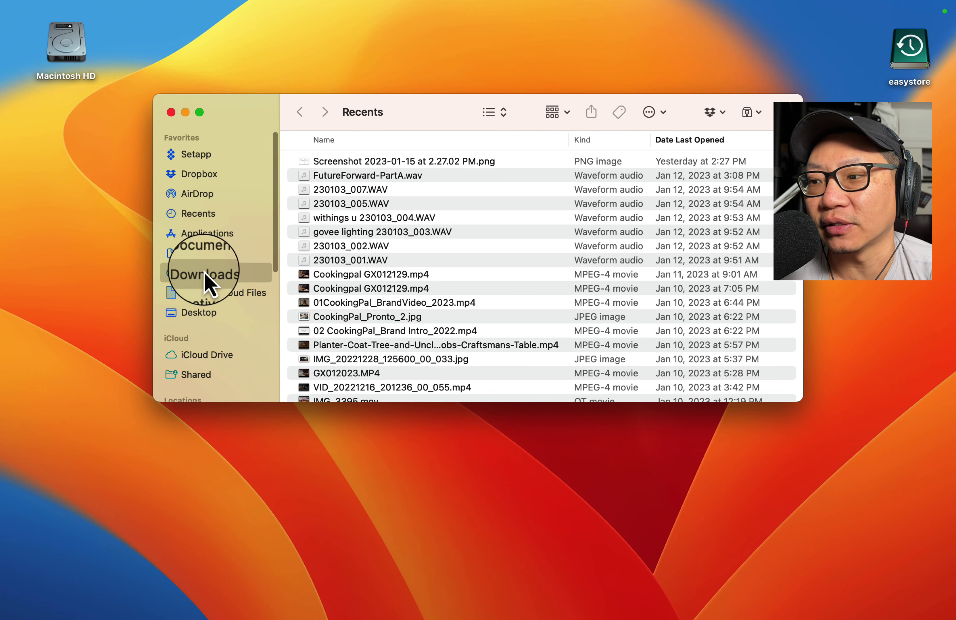
{"action": "left_click", "coordinate": [206, 275]}
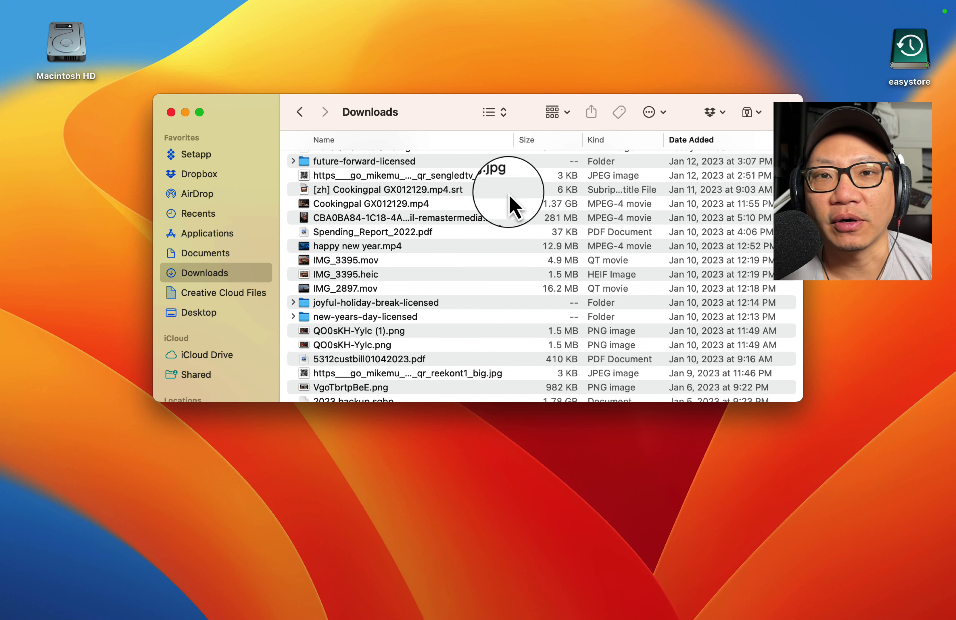